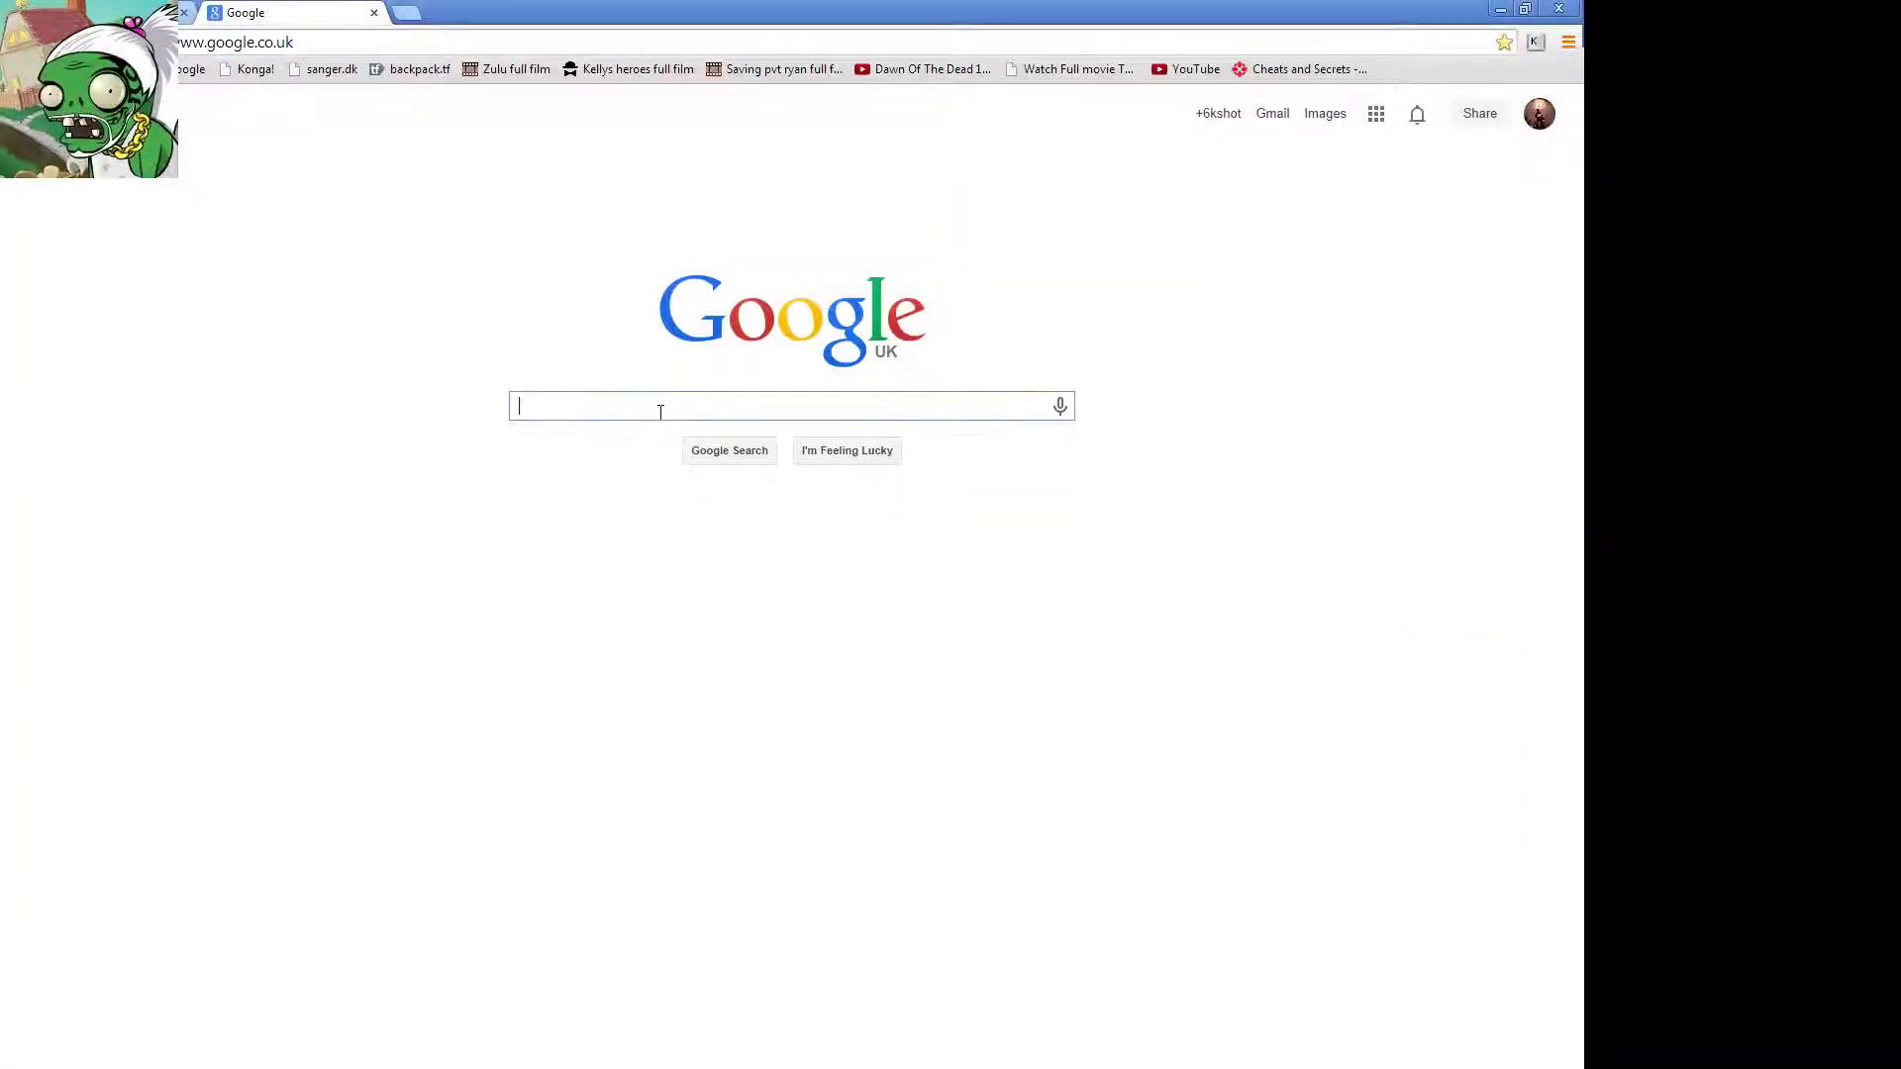
text(tf2 )
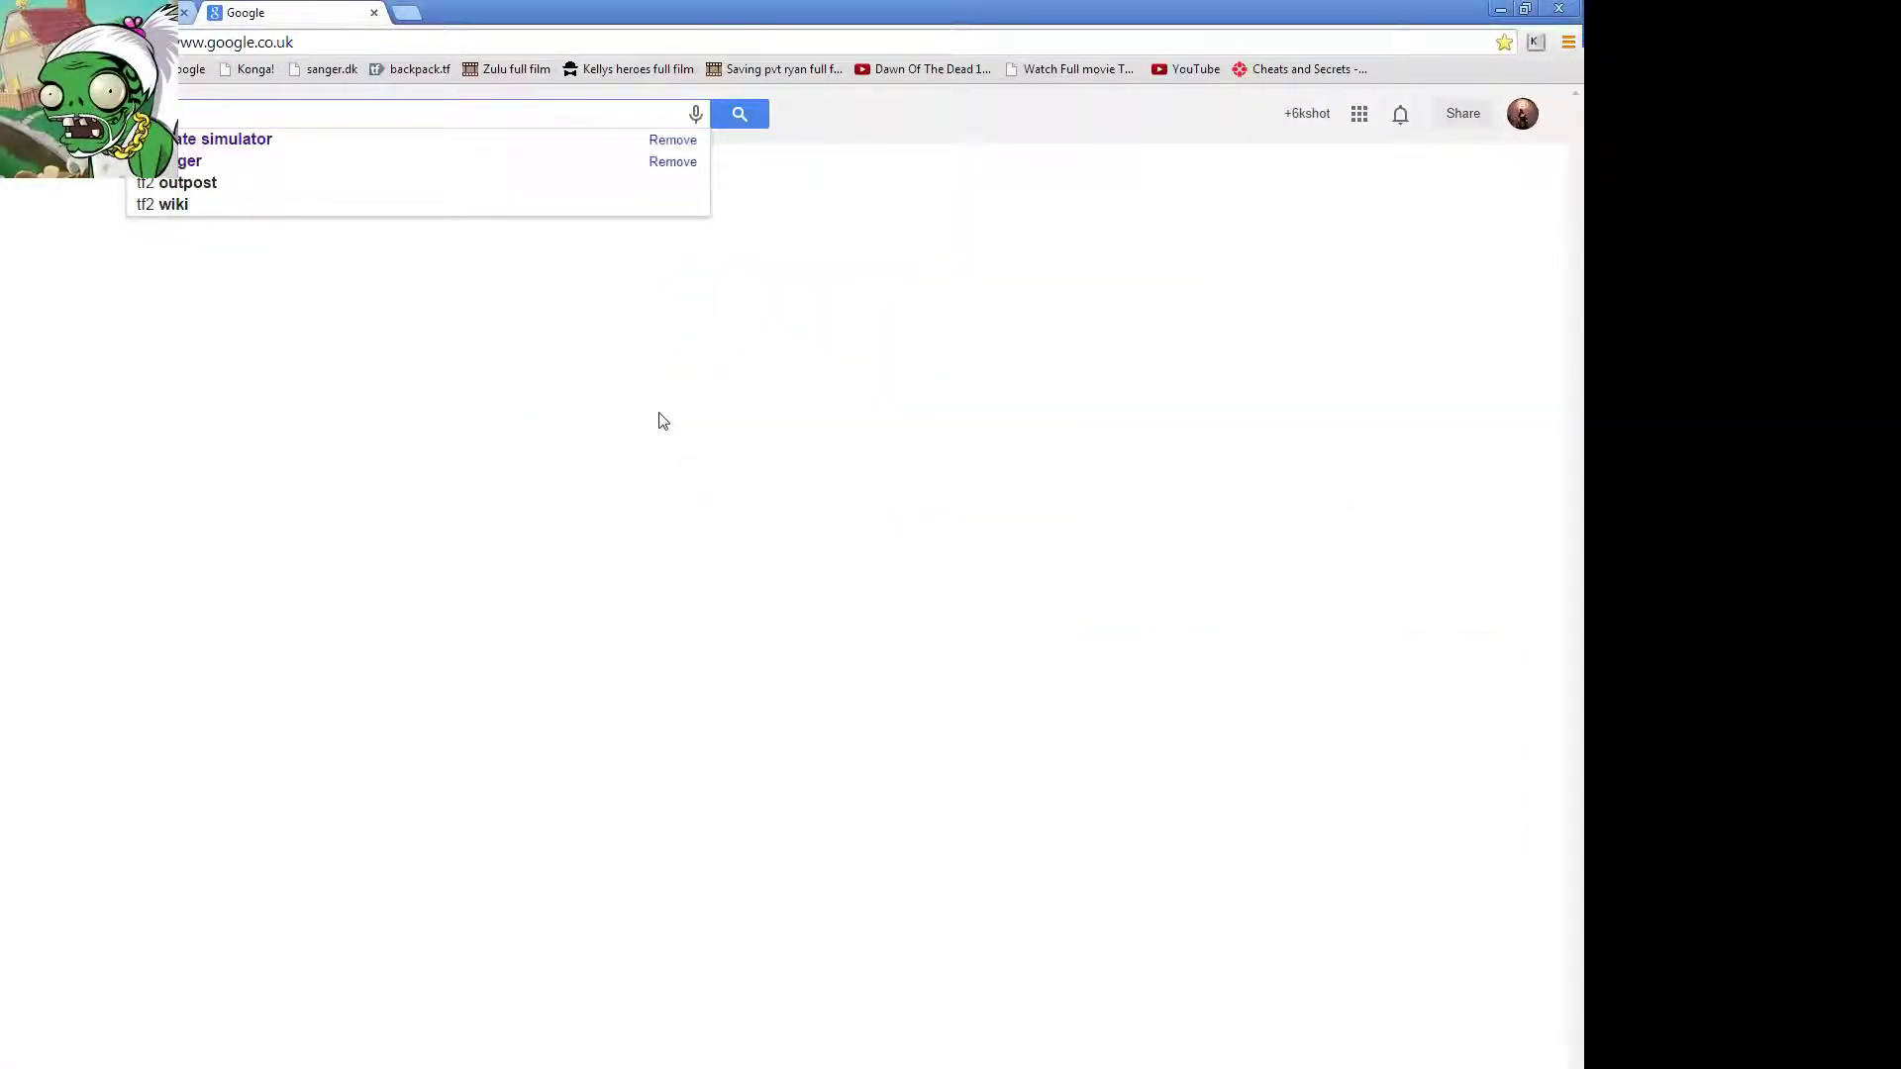
text(out)
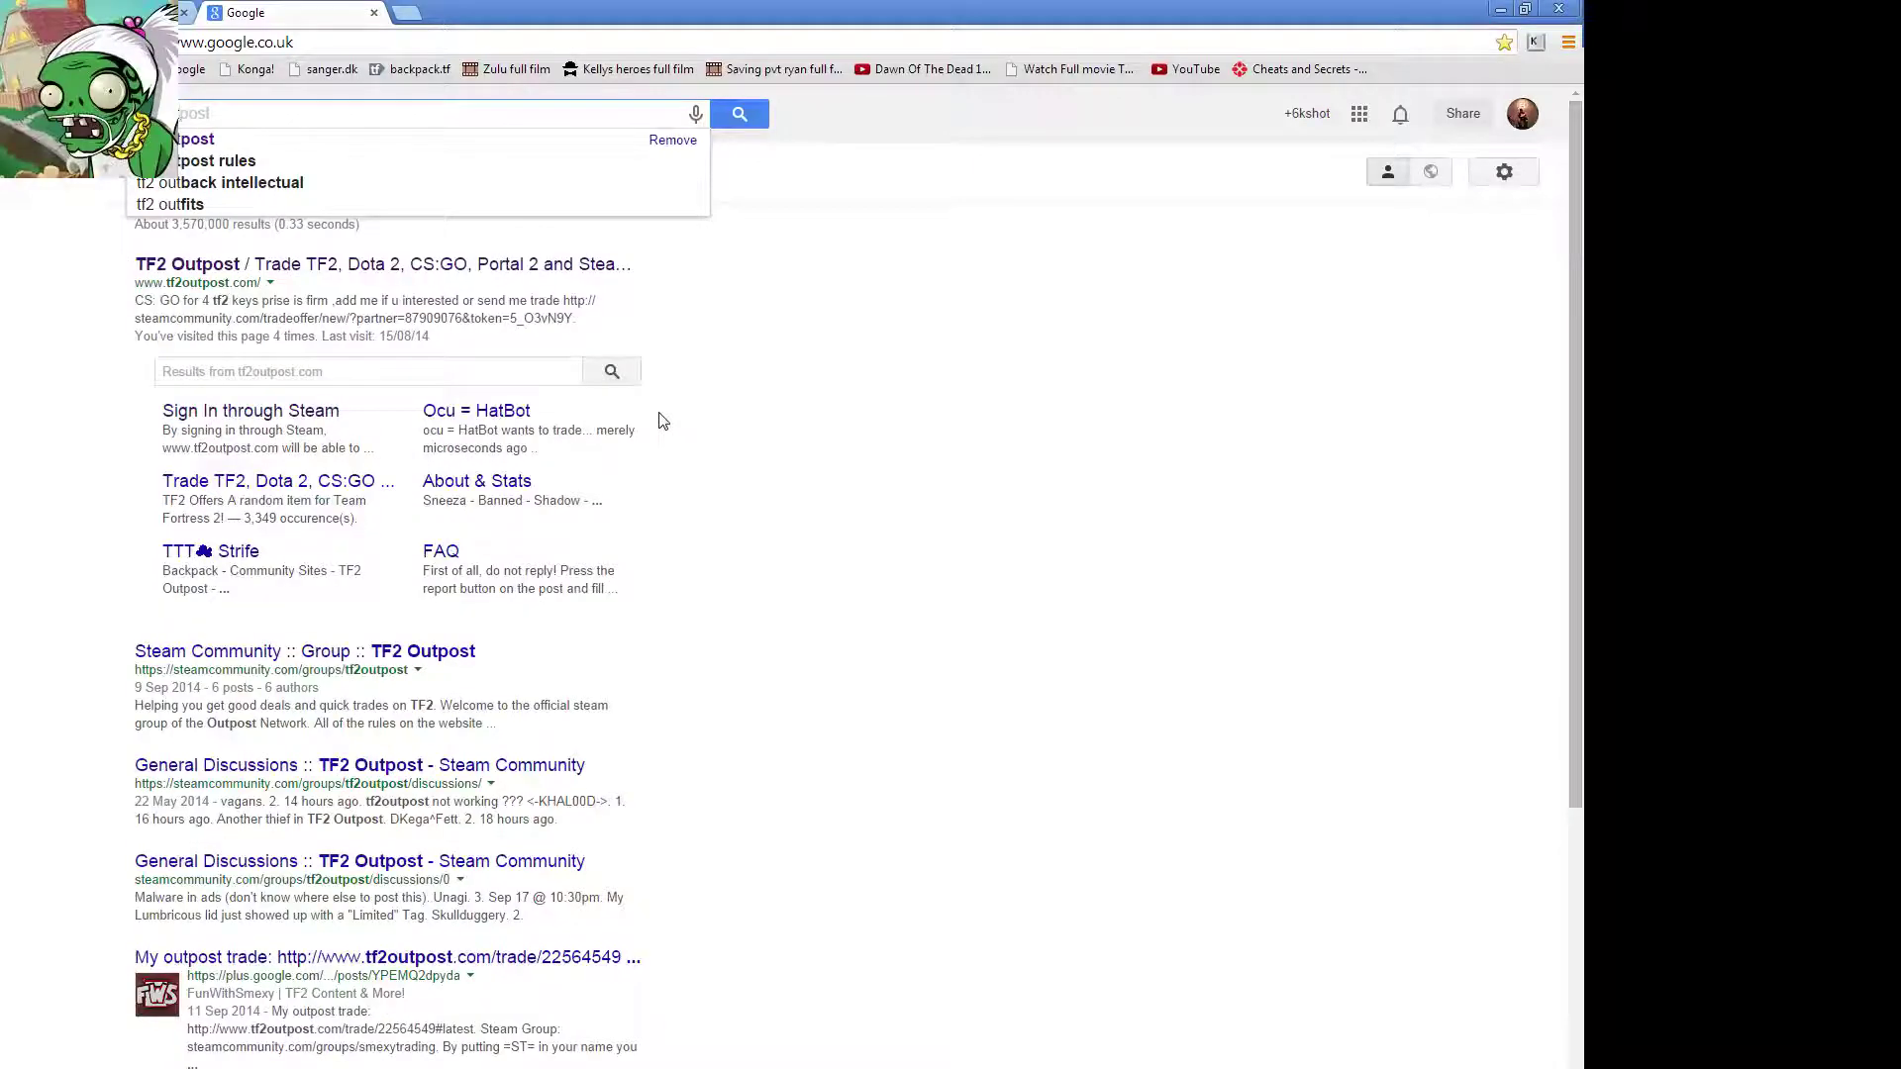
text(post)
Step: Run the Google search for 'tf2 outpost'
key(Return)
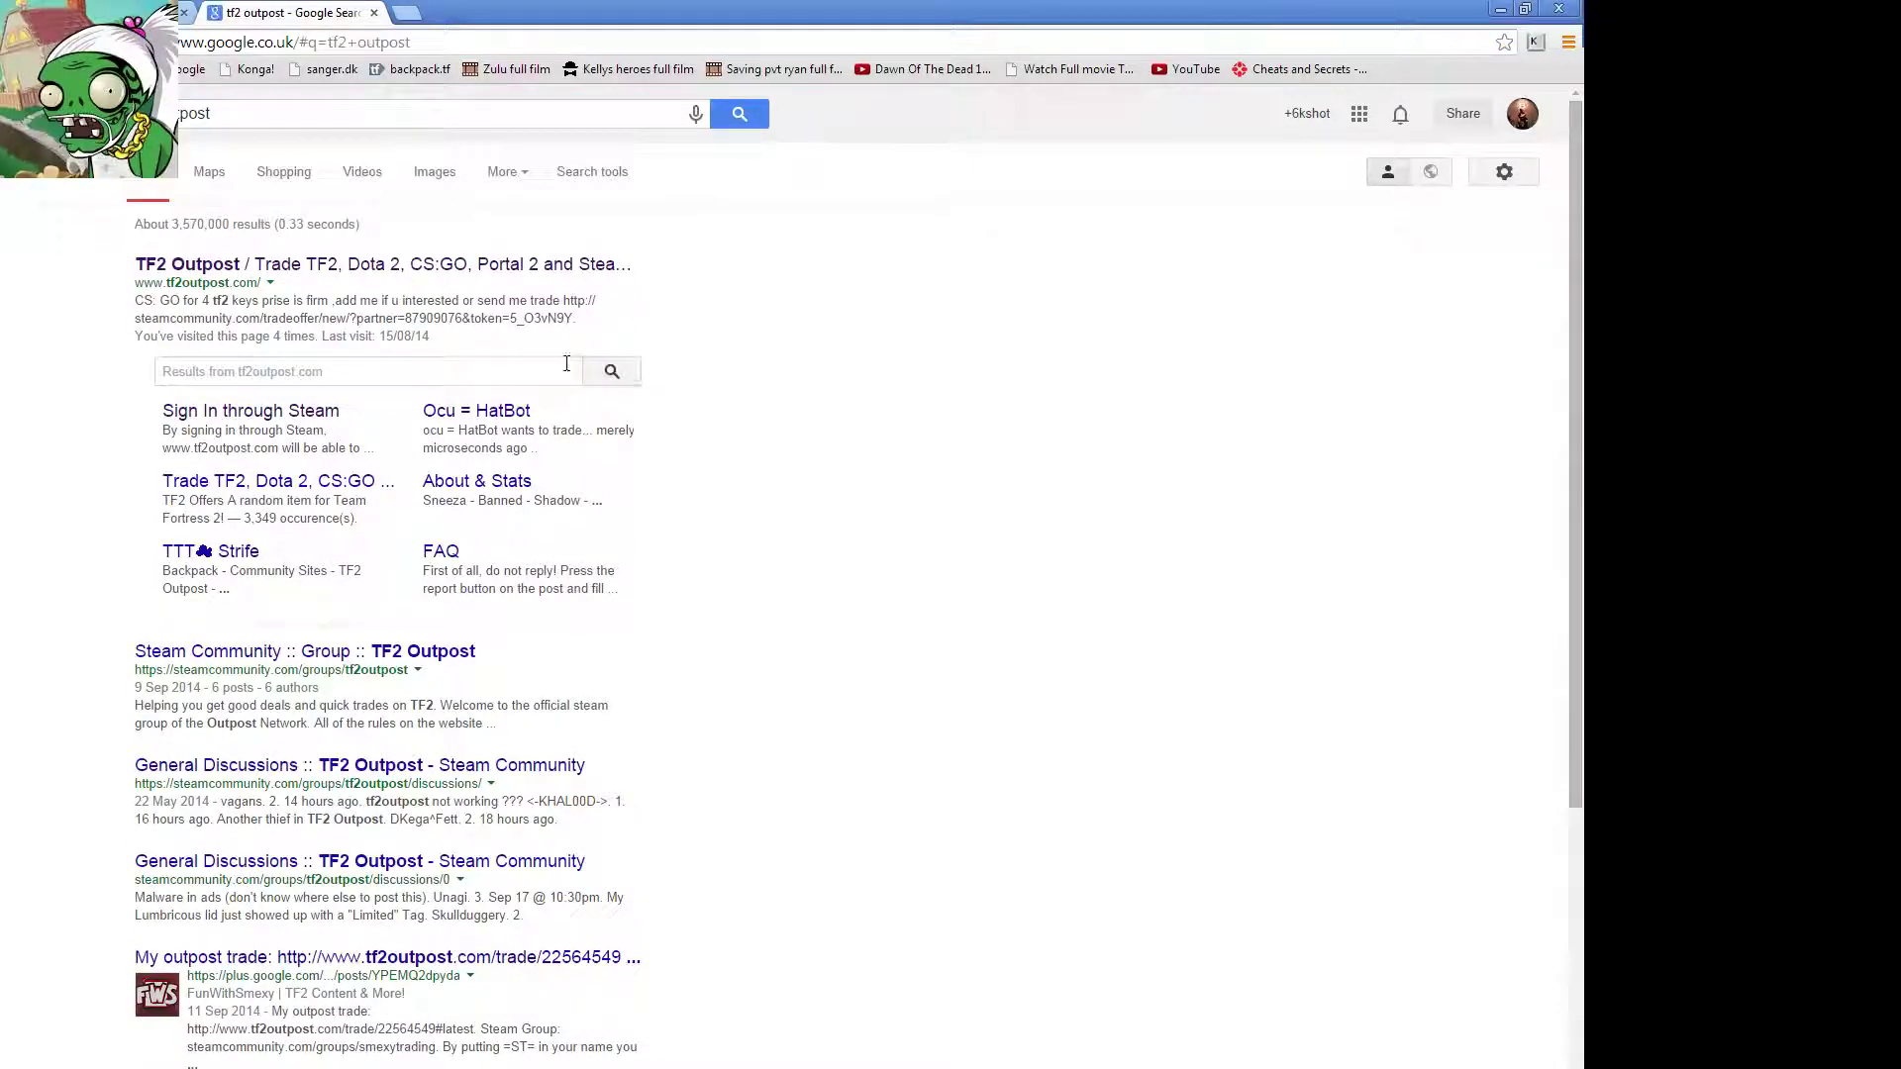
Step: Open TF2 Outpost, go to received Offers, and open the trade with offers
click(521, 265)
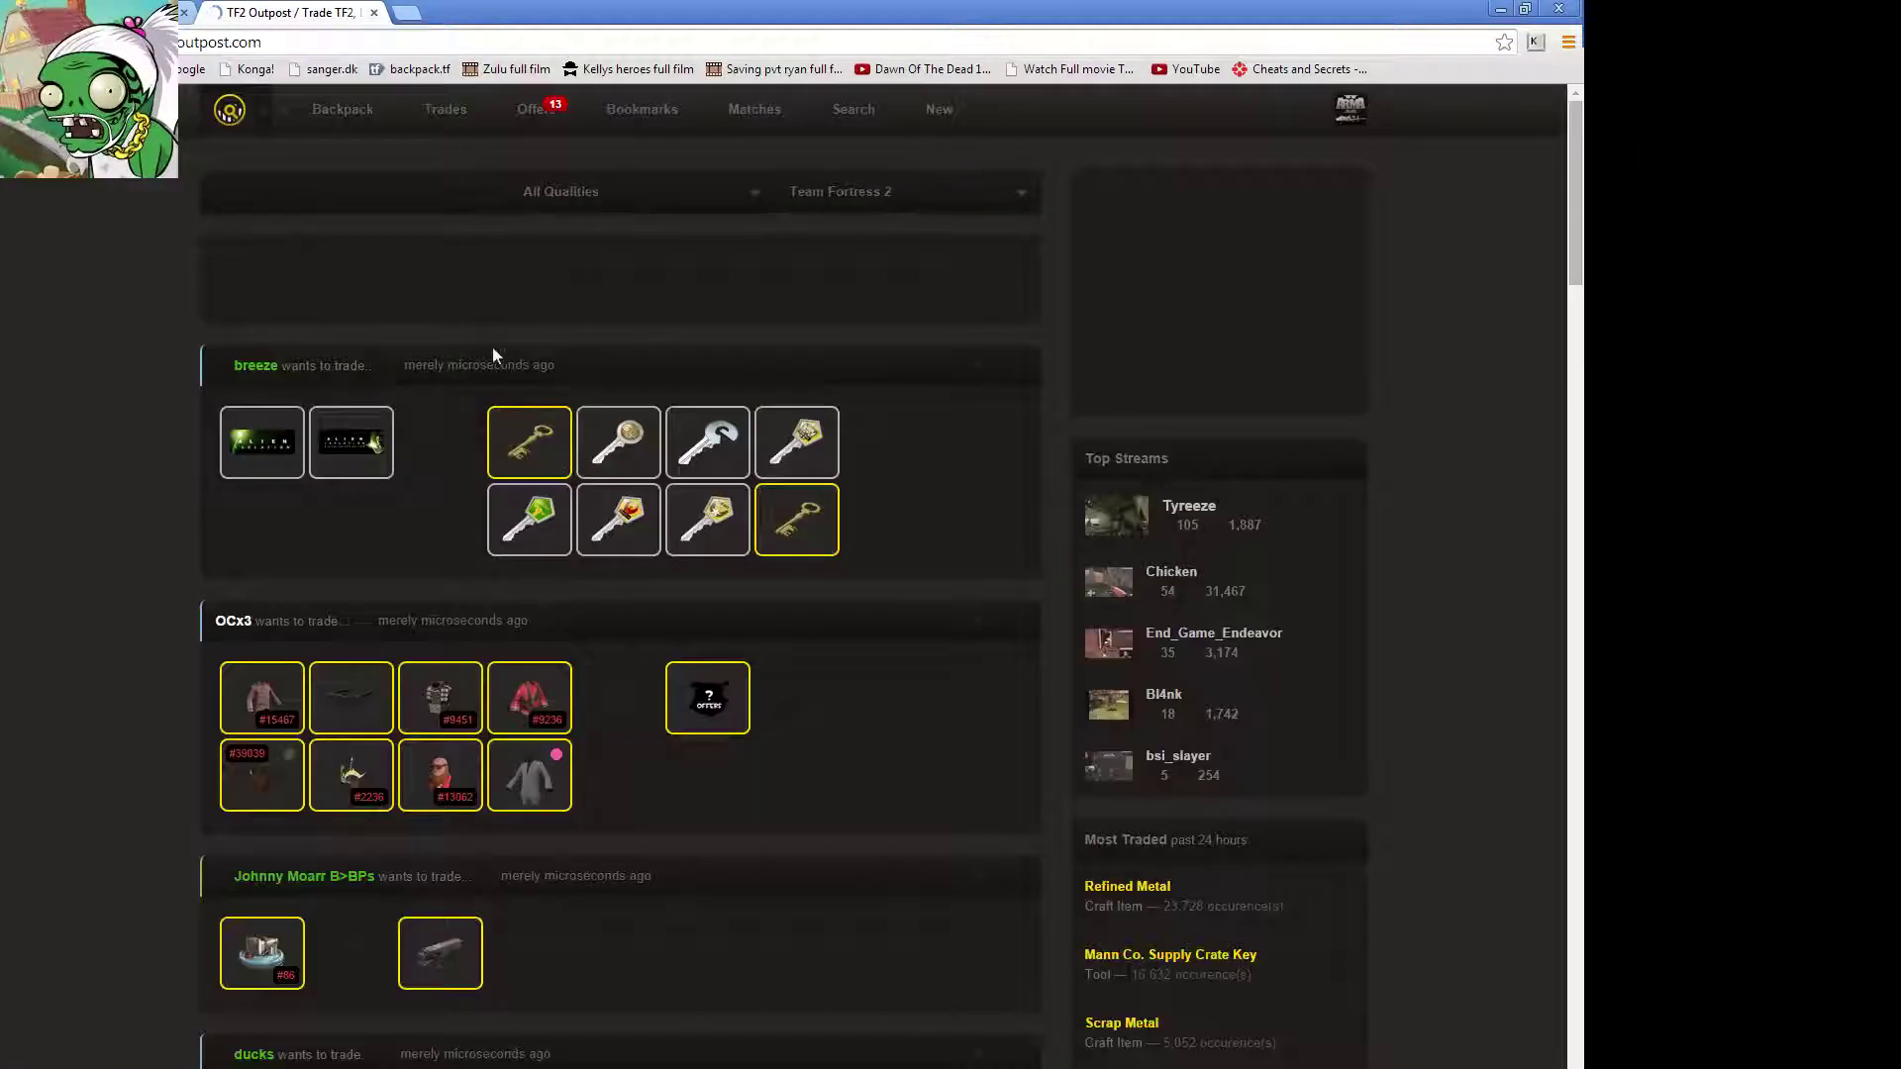
click(545, 109)
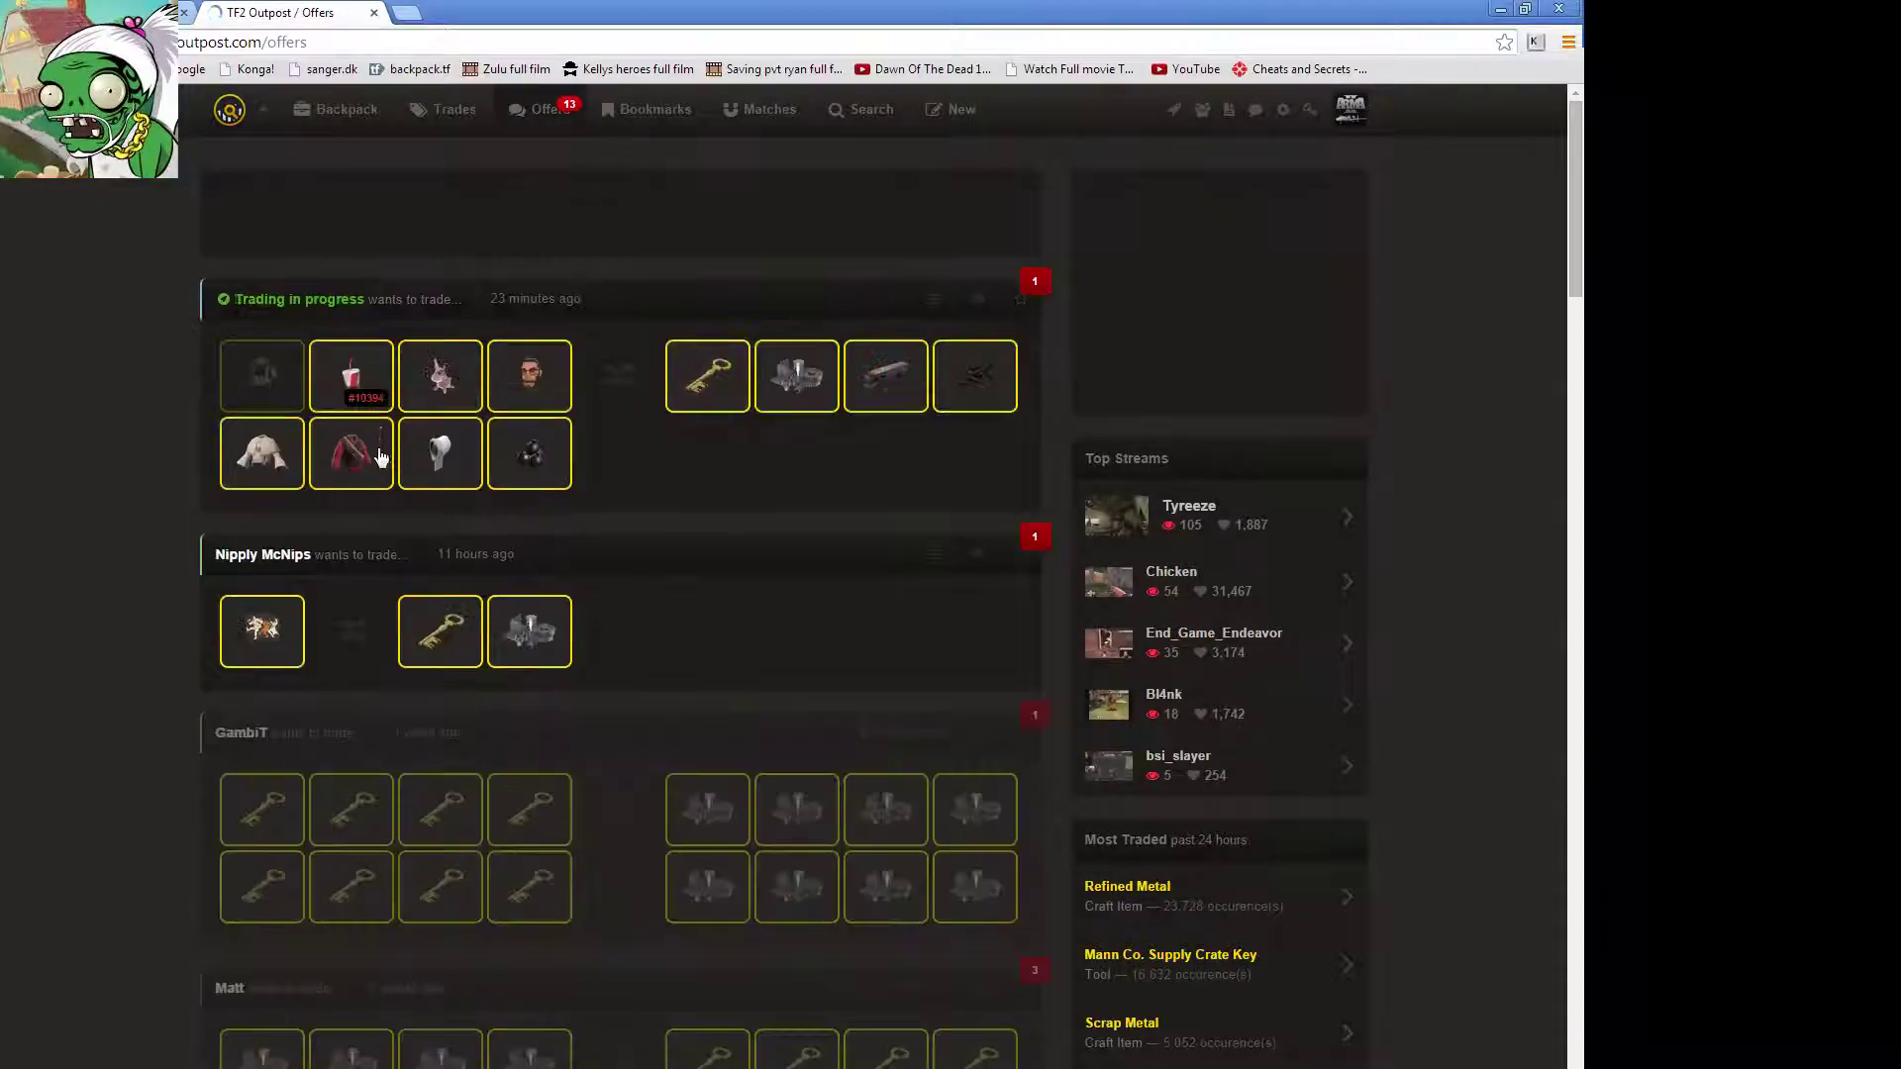
click(302, 298)
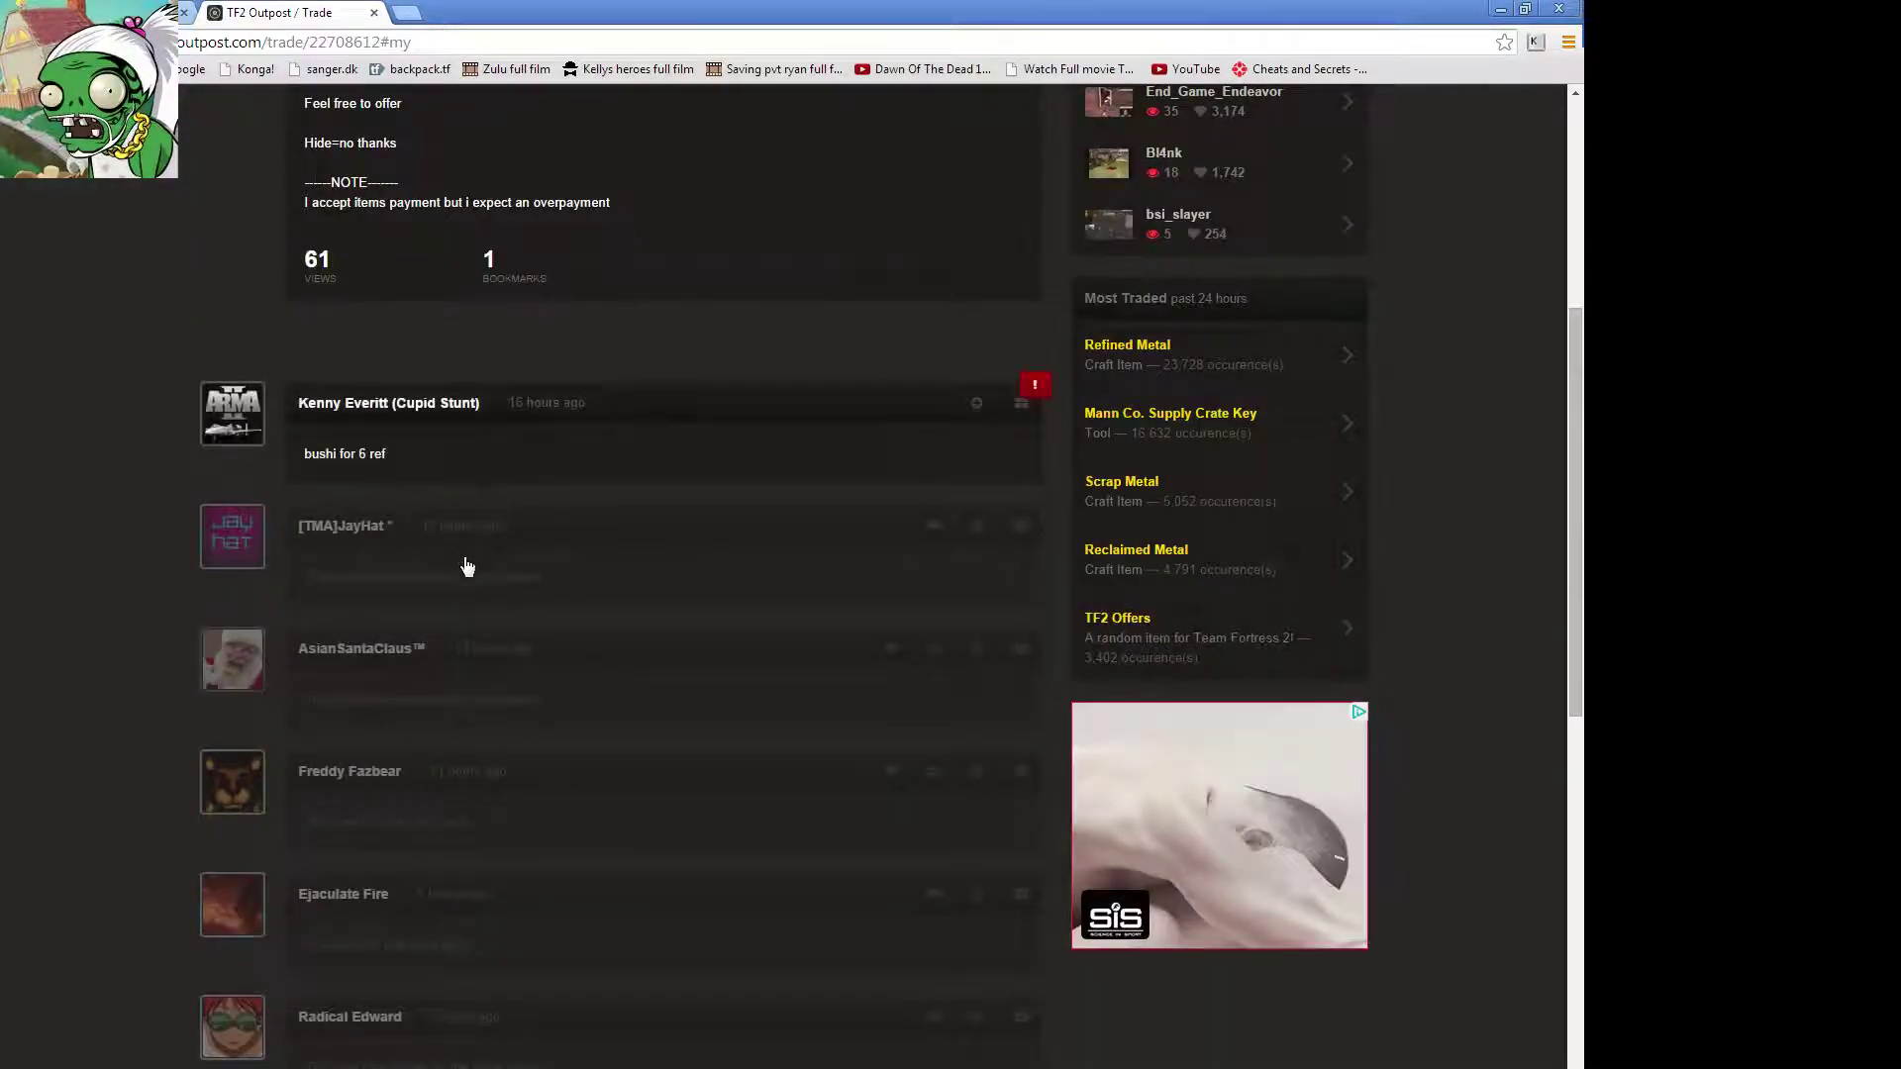
Step: Expand the five hidden offers posted on the trade
click(465, 565)
scroll(464, 566, down, 2)
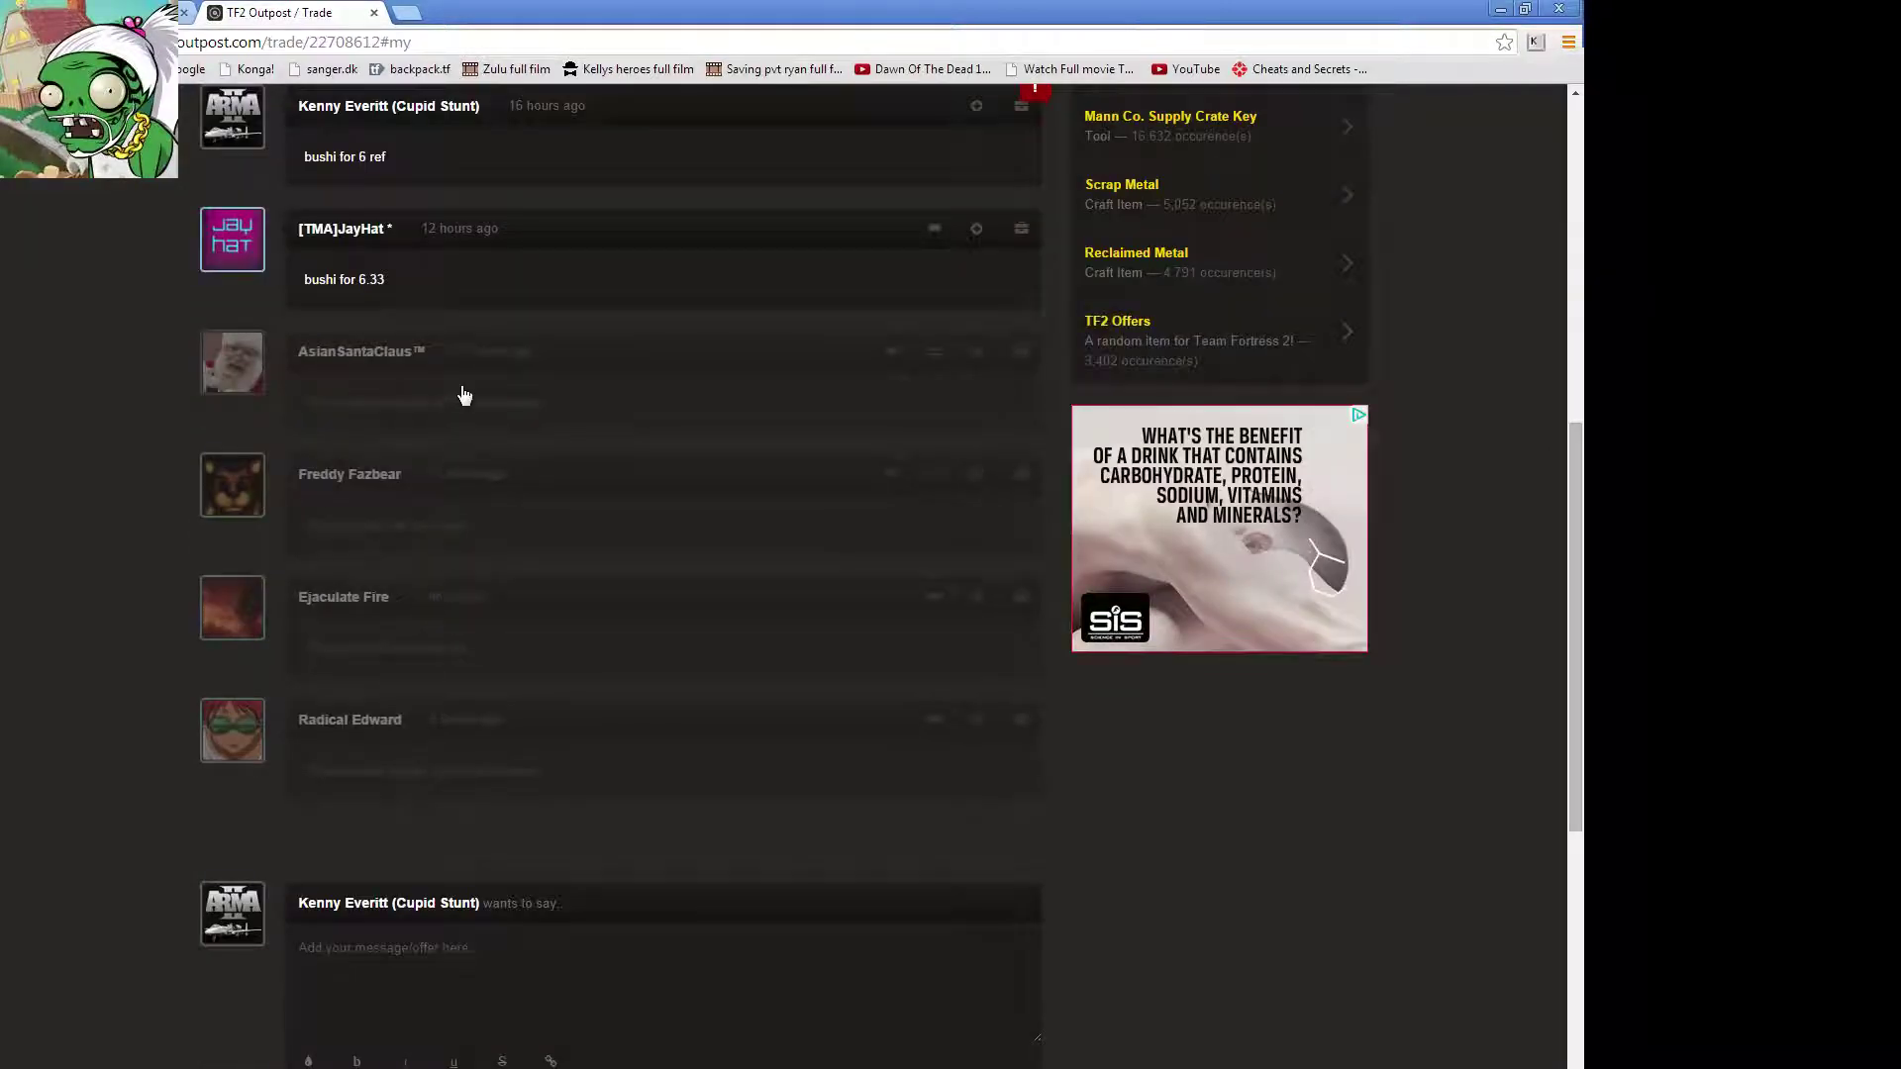
click(462, 396)
click(447, 524)
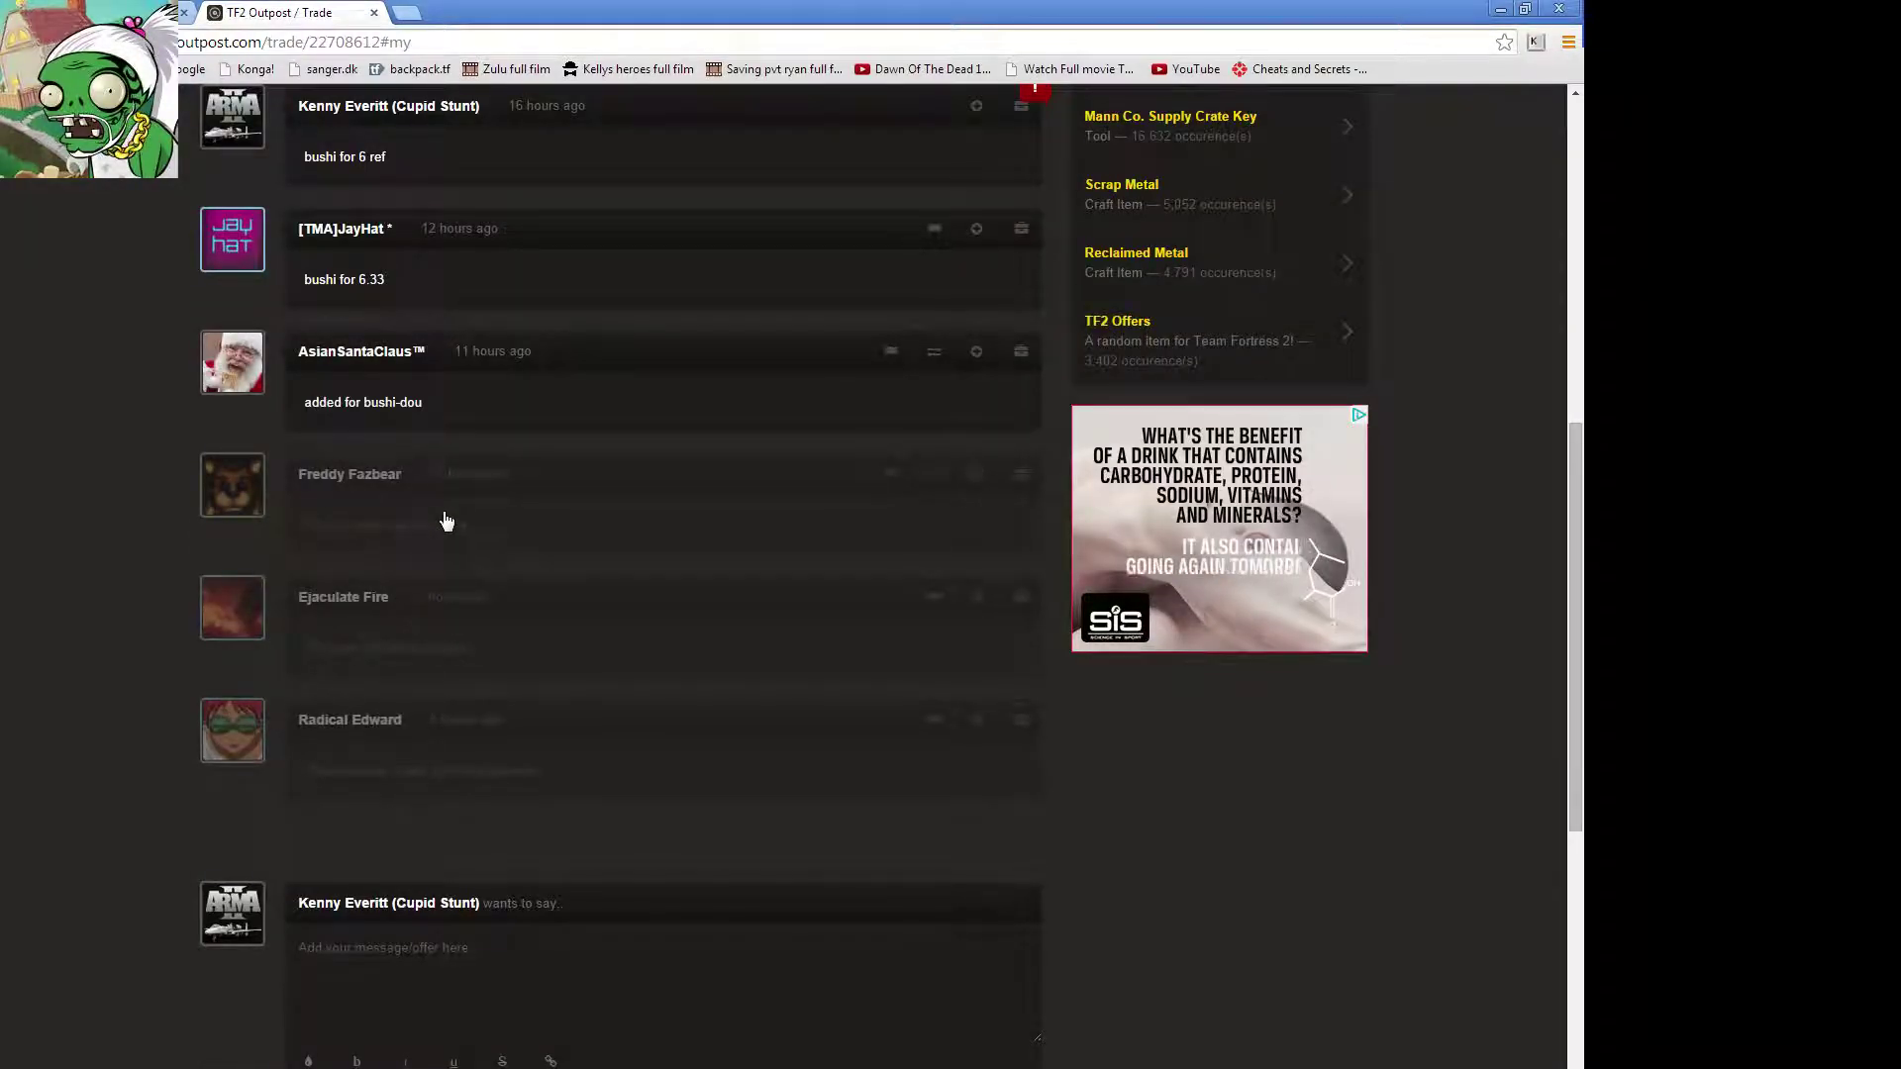
click(422, 647)
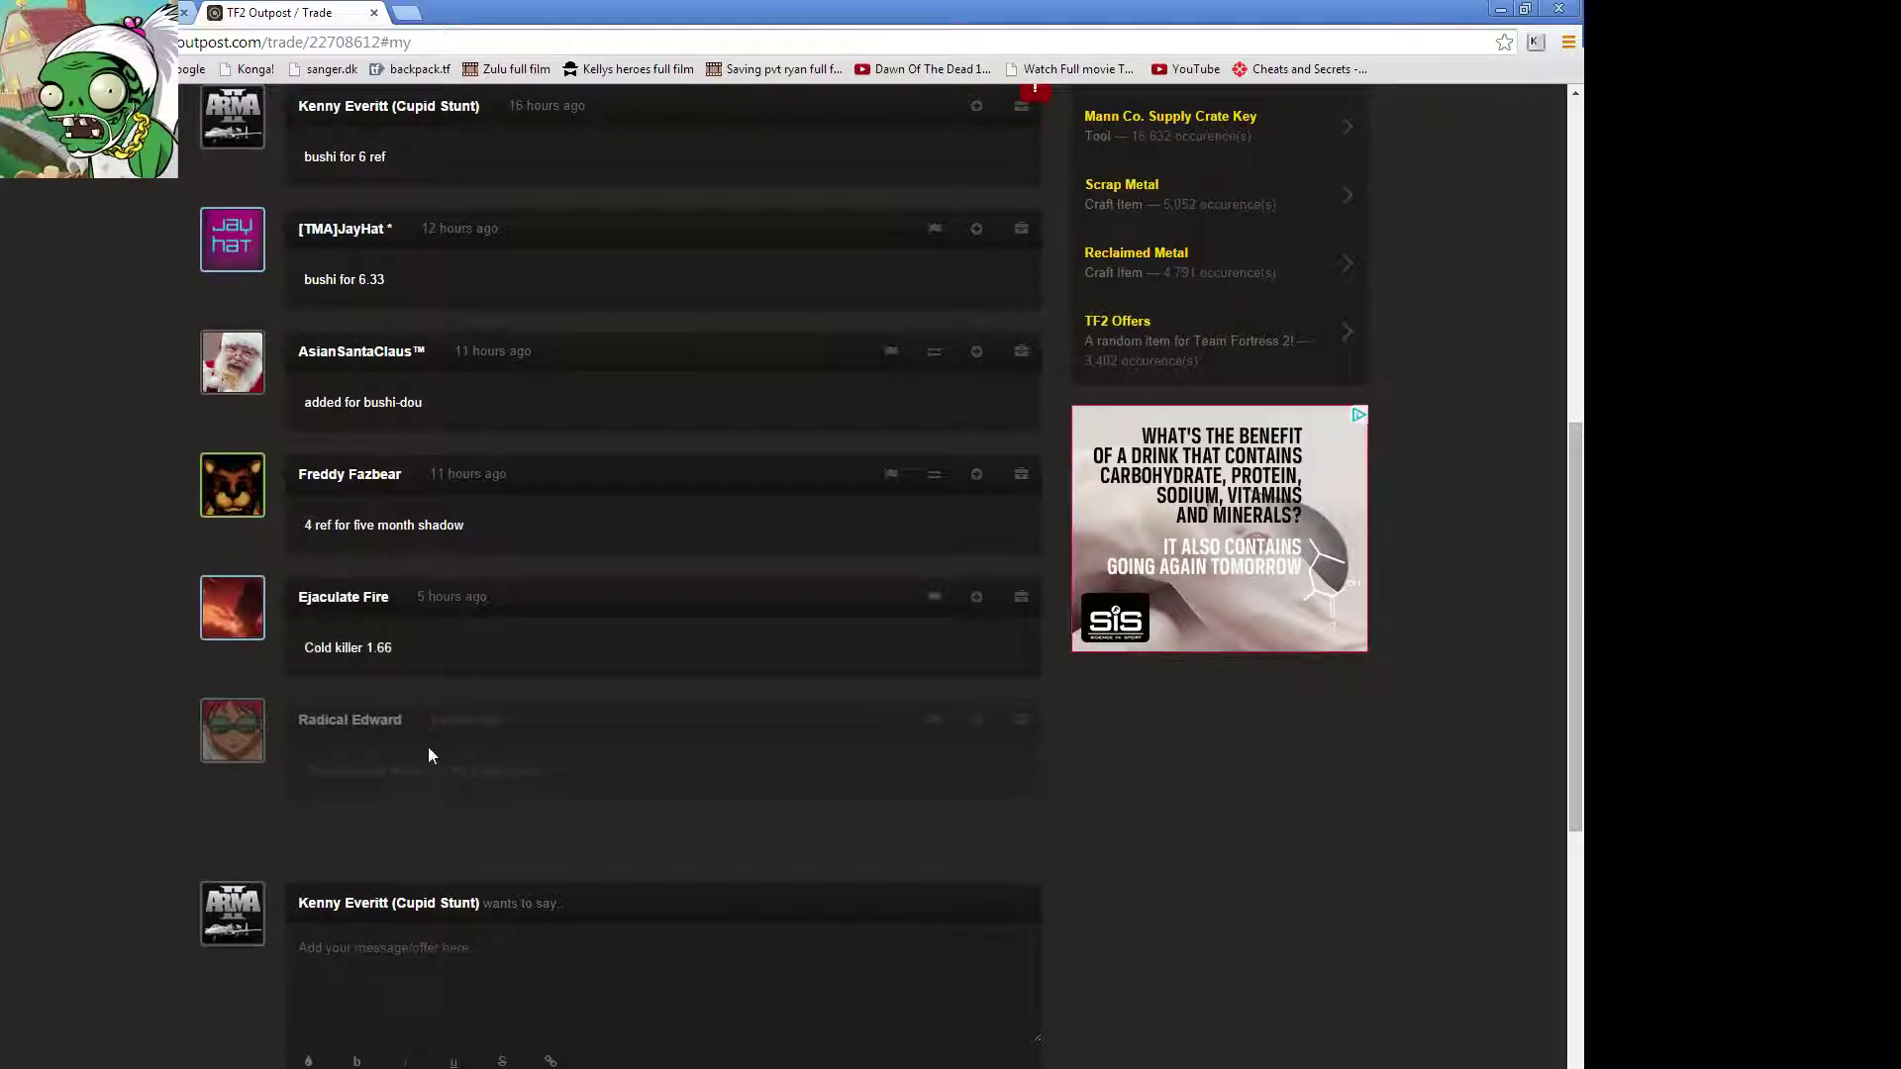
click(428, 748)
scroll(450, 482, up, 8)
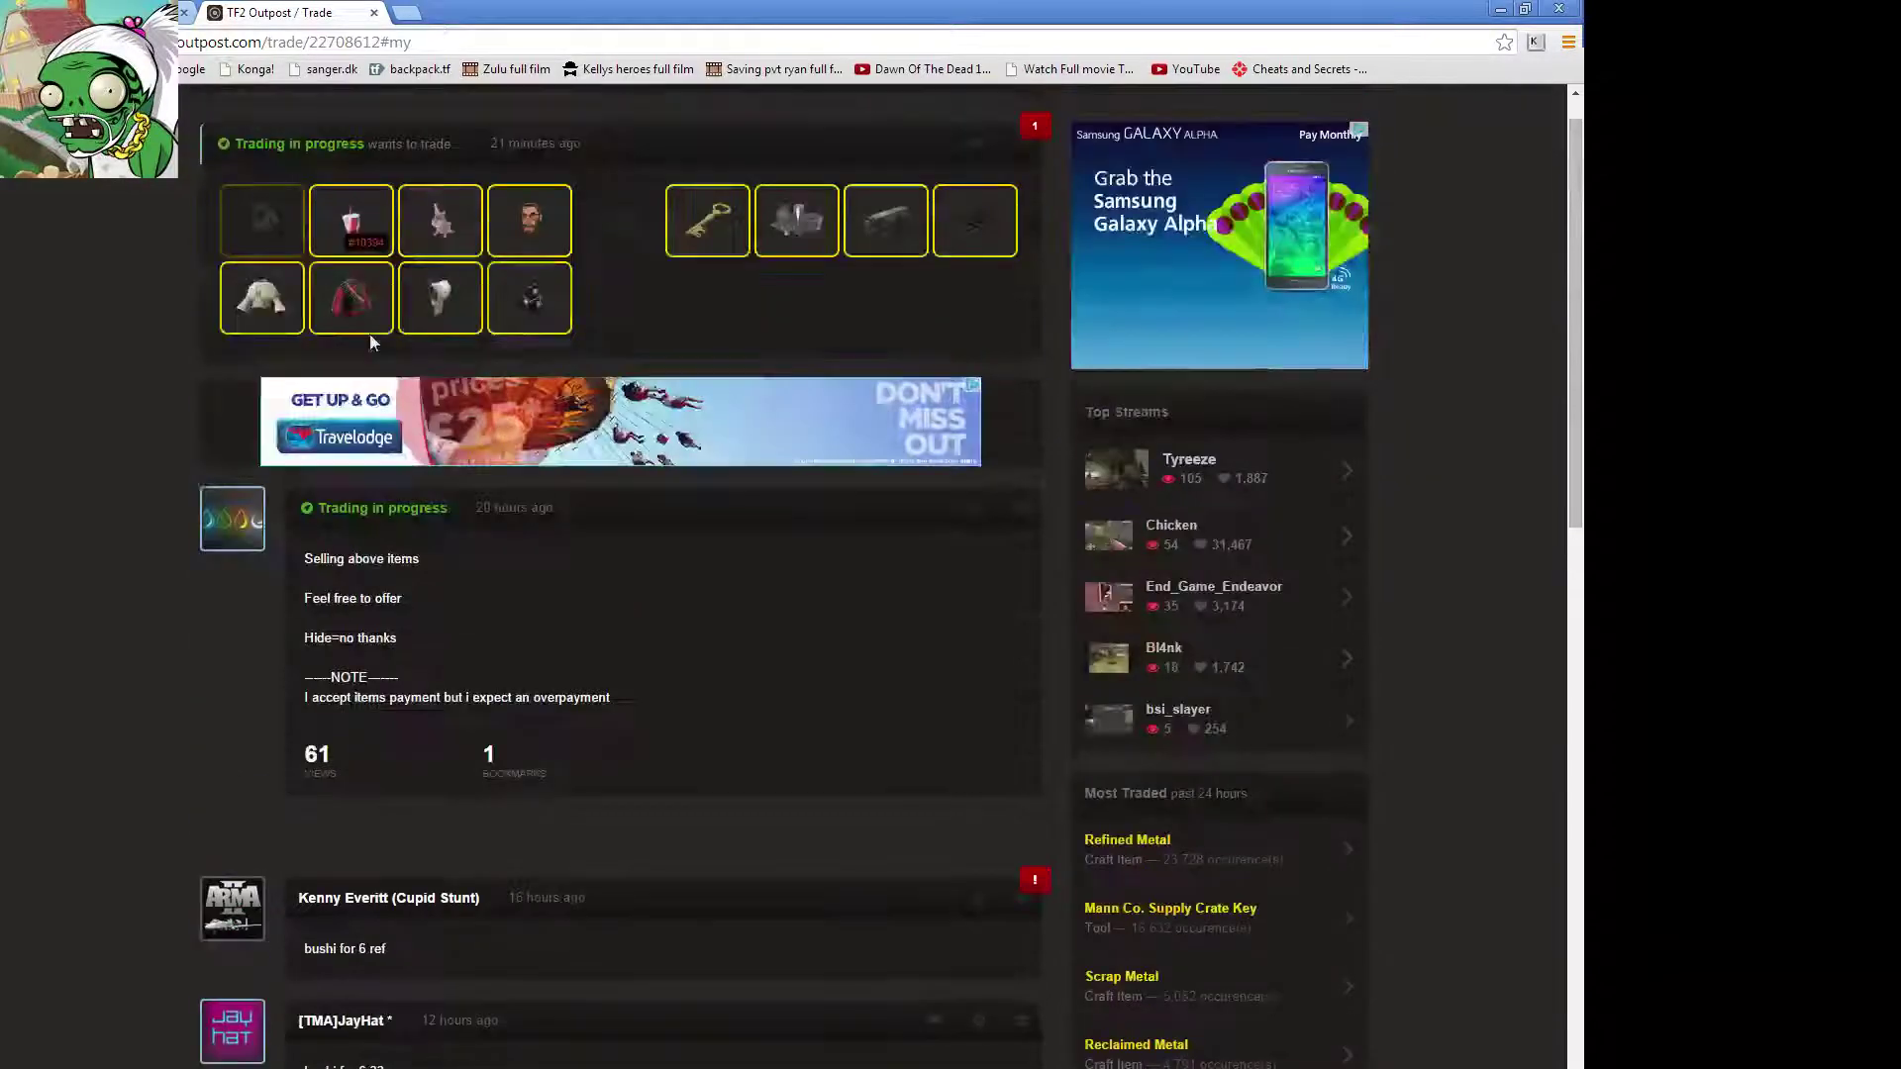
scroll(242, 198, up, 1)
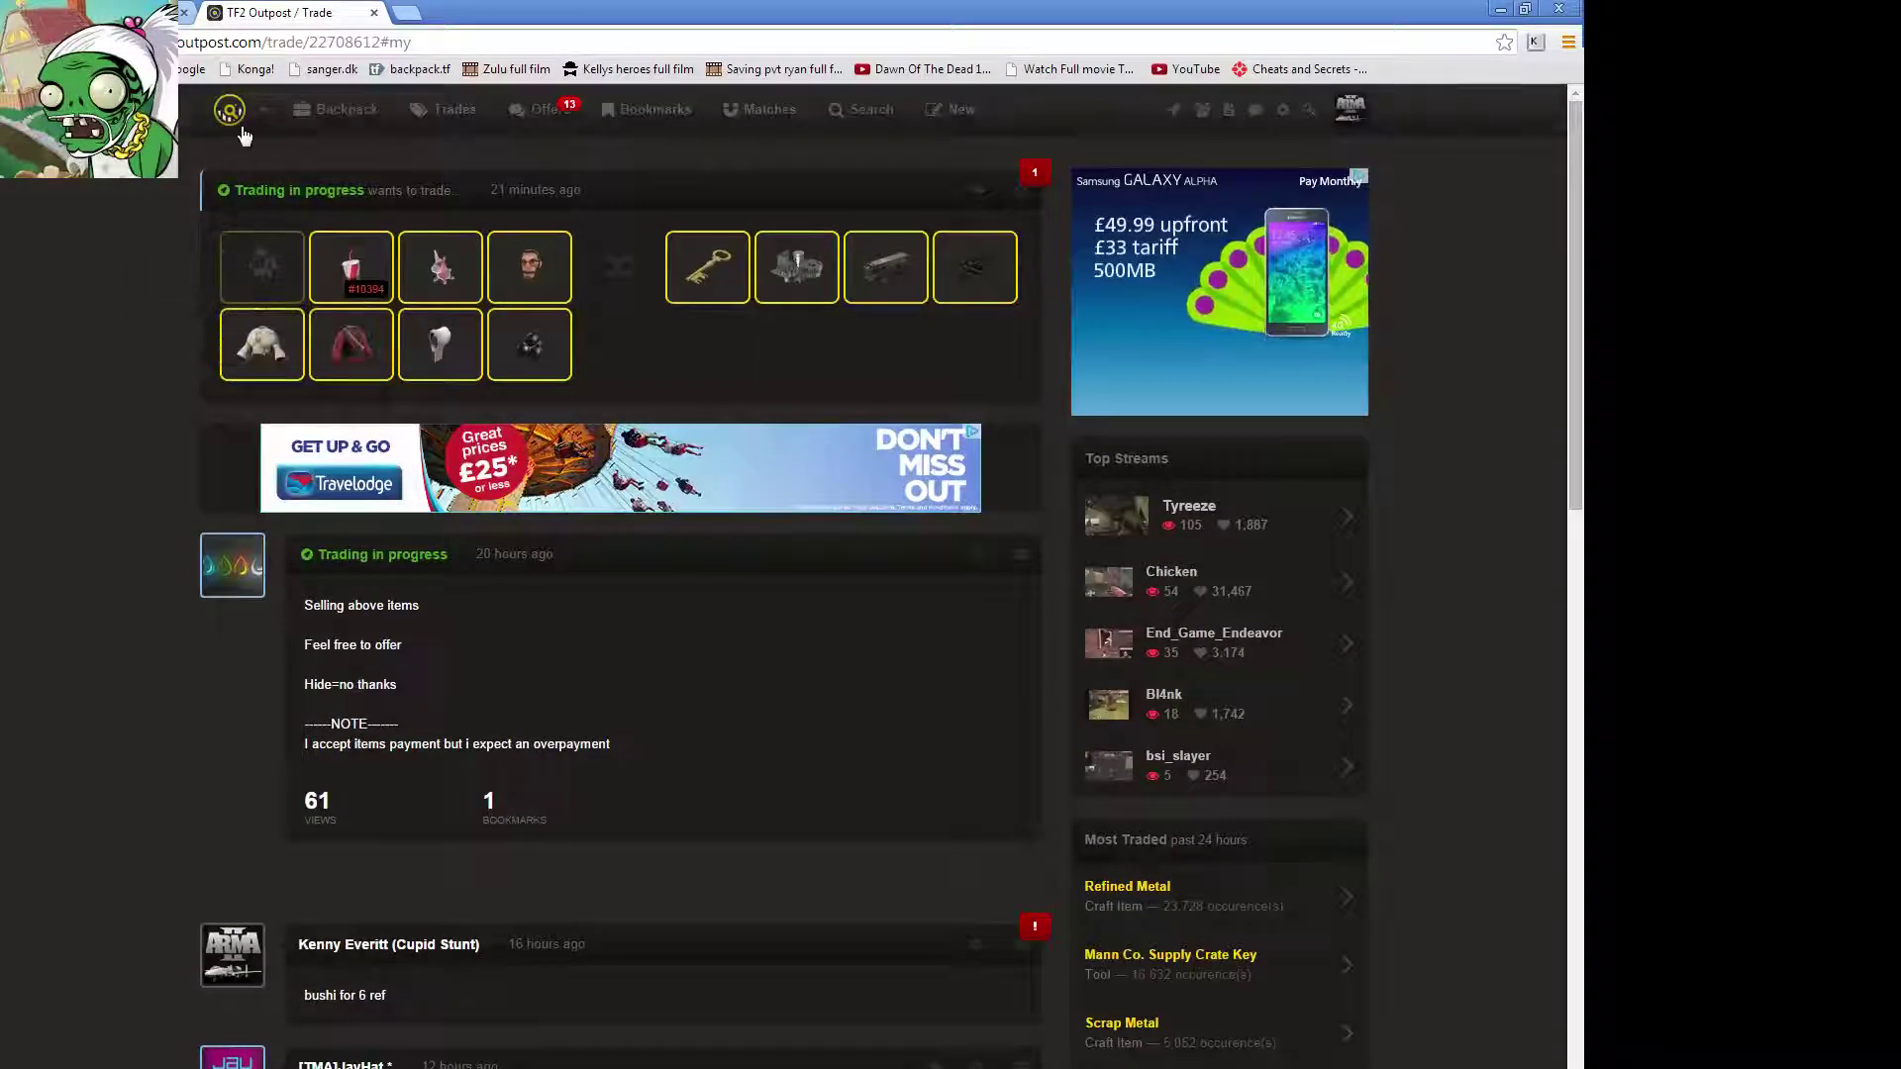
Step: Go back from the trade to the tf2outpost.com main trade feed
key(alt+Left)
scroll(414, 328, down, 5)
scroll(297, 446, down, 5)
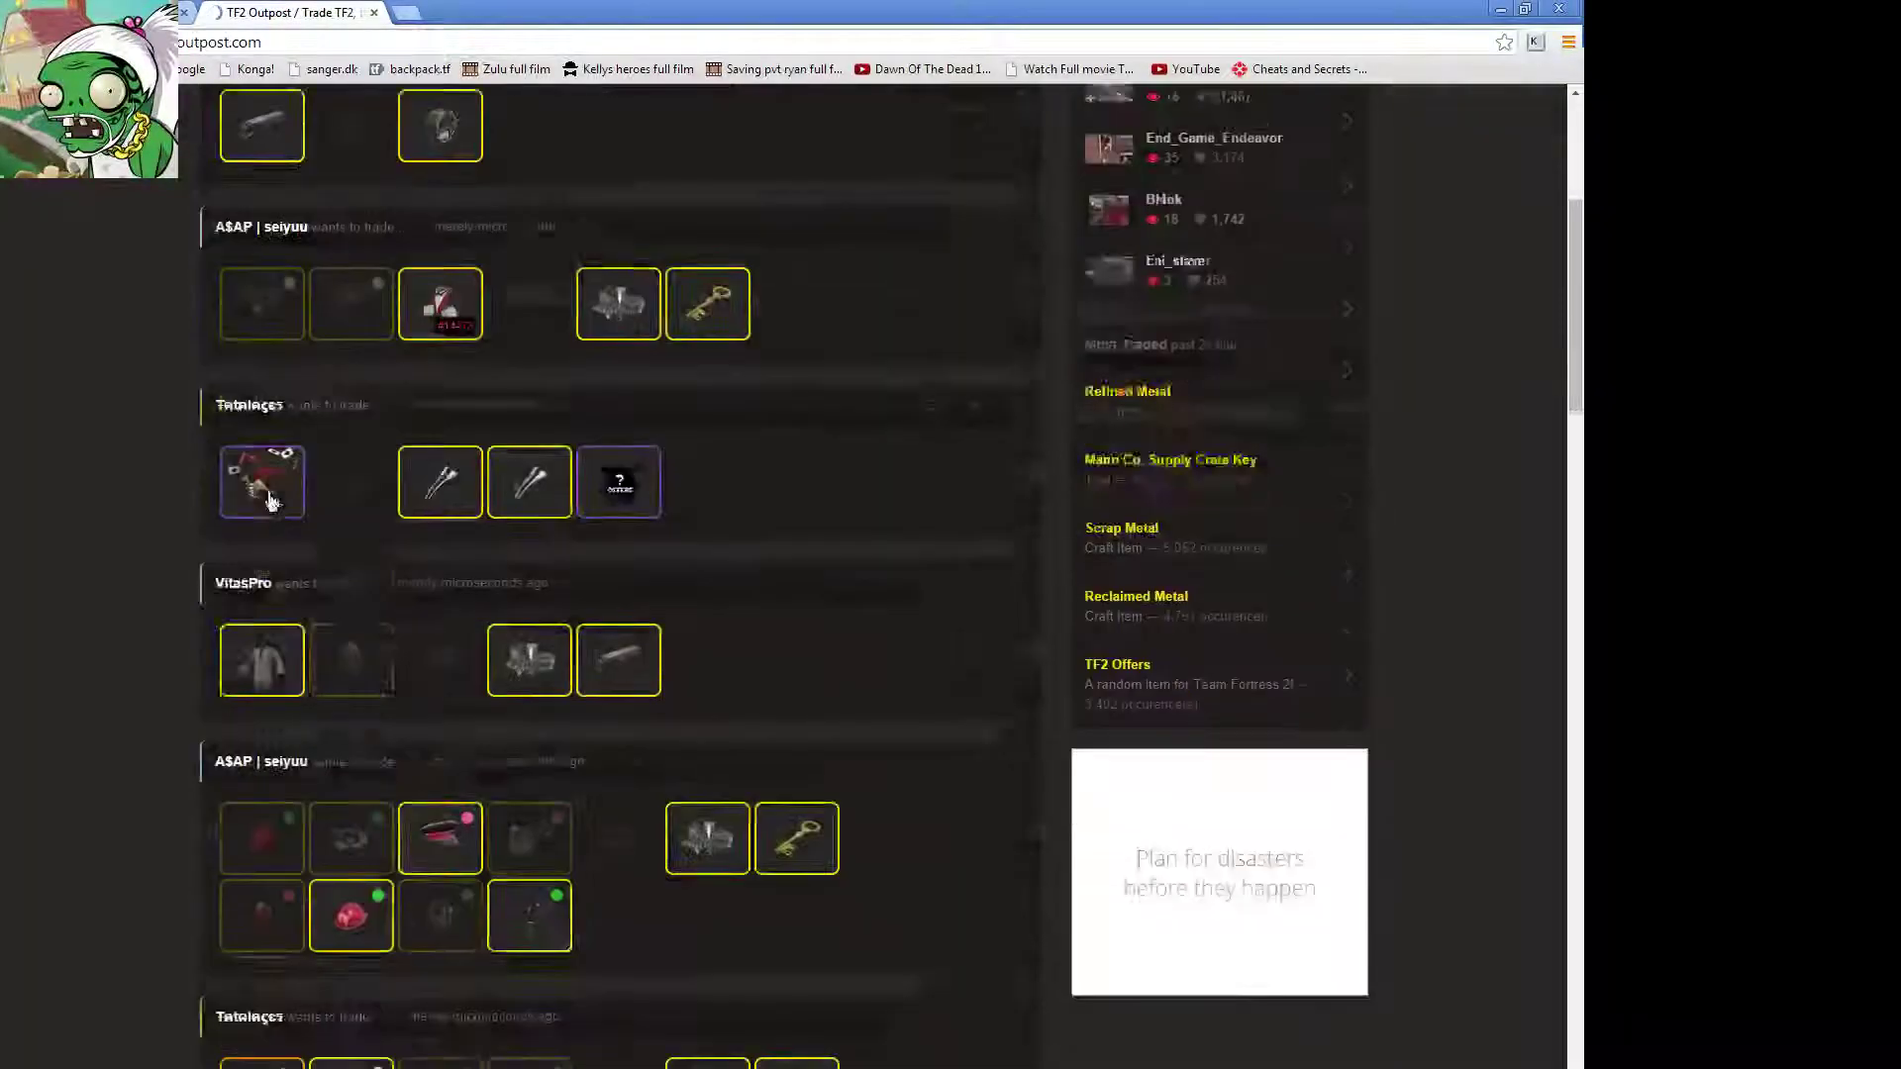
scroll(282, 520, down, 5)
scroll(272, 556, down, 3)
scroll(271, 557, down, 5)
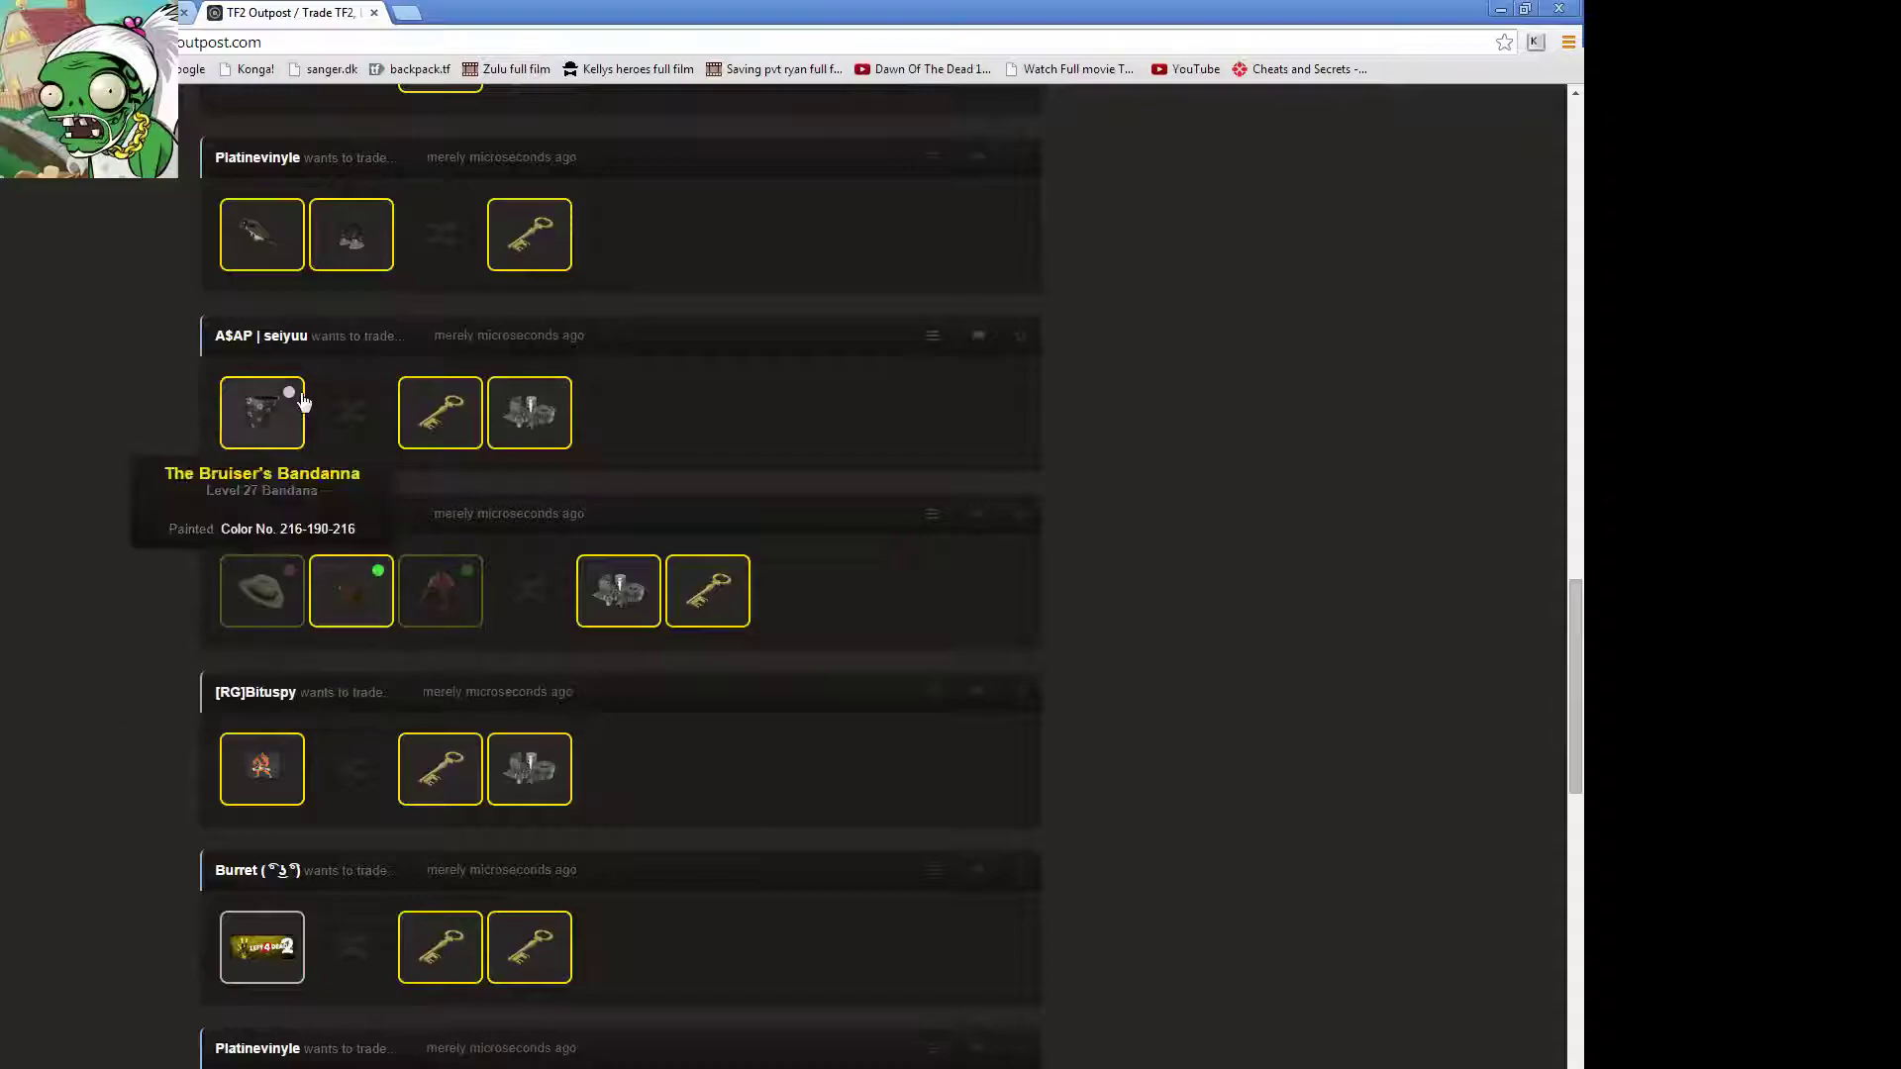
scroll(602, 631, up, 5)
scroll(601, 632, up, 5)
scroll(602, 631, down, 3)
scroll(445, 623, down, 3)
scroll(312, 620, up, 5)
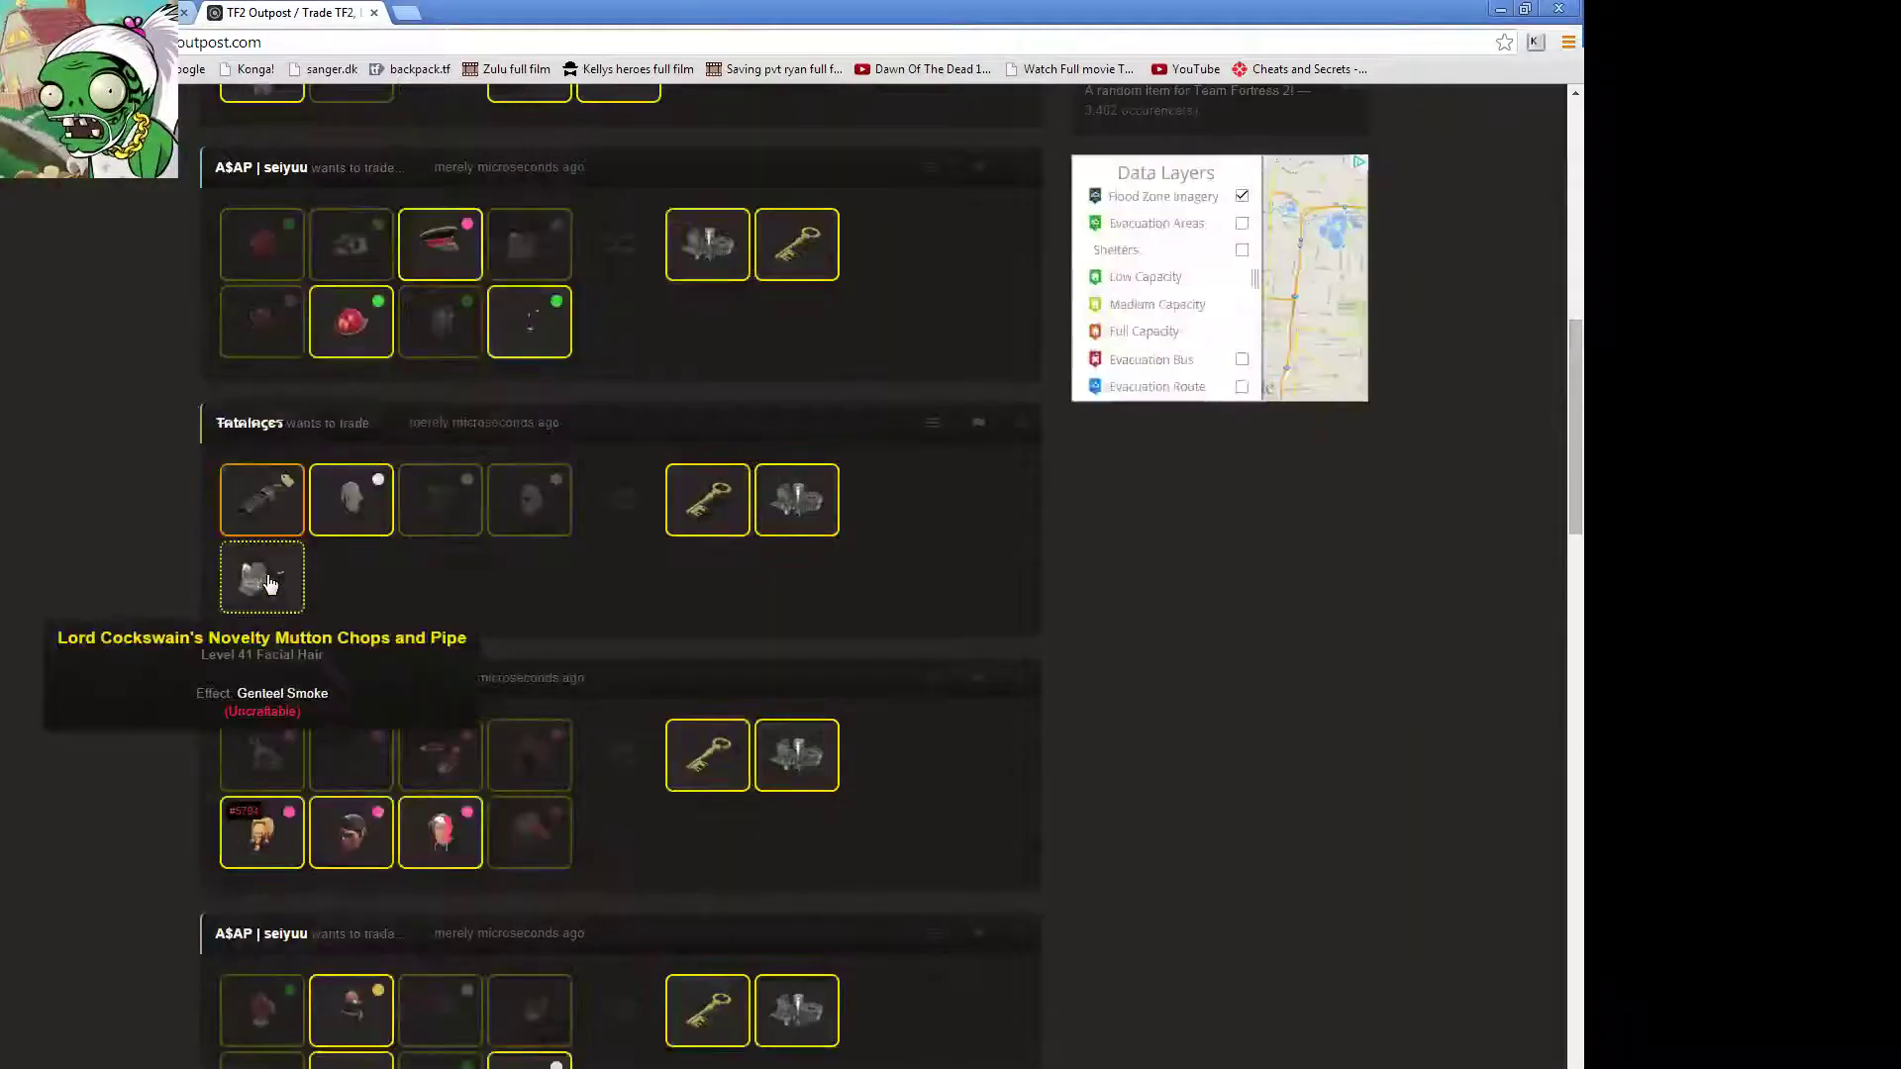
scroll(371, 668, up, 5)
scroll(469, 882, up, 5)
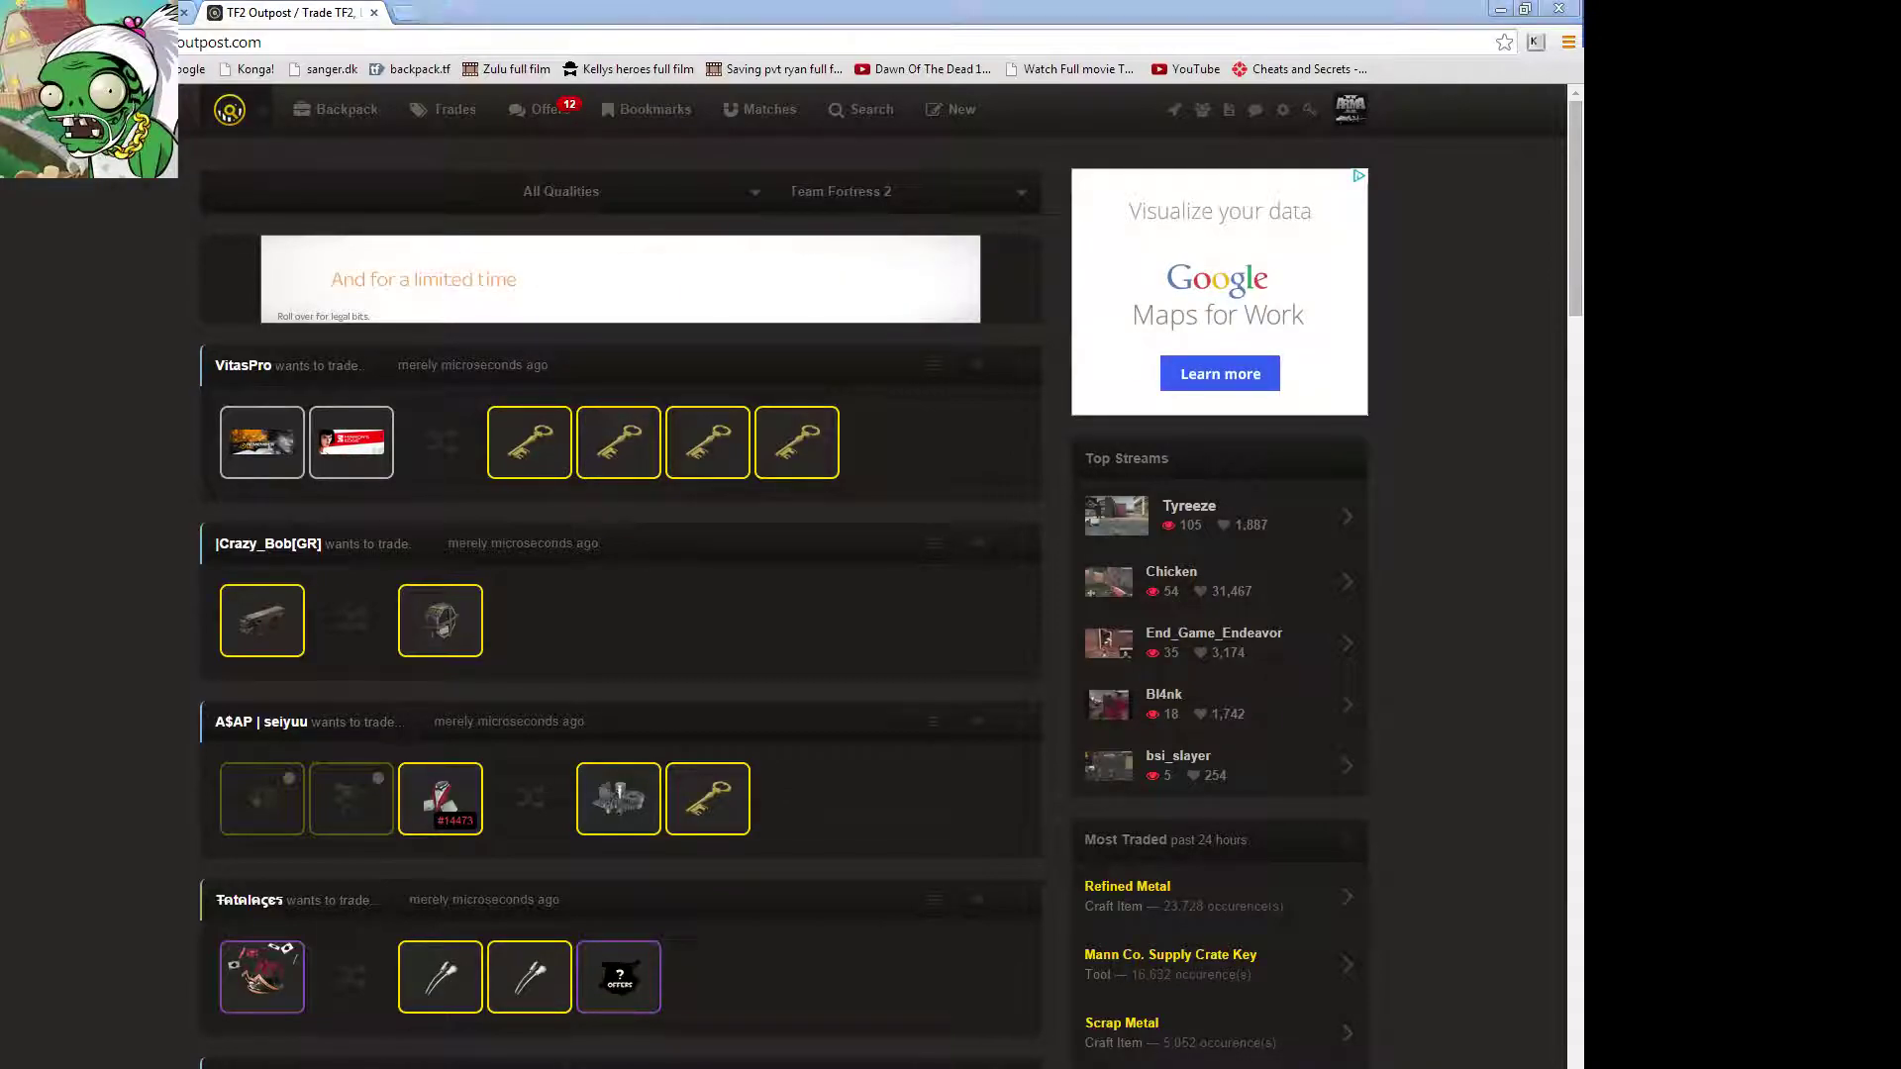
Step: Switch to the Open Broadcaster Software window over Chrome
key(alt+Tab)
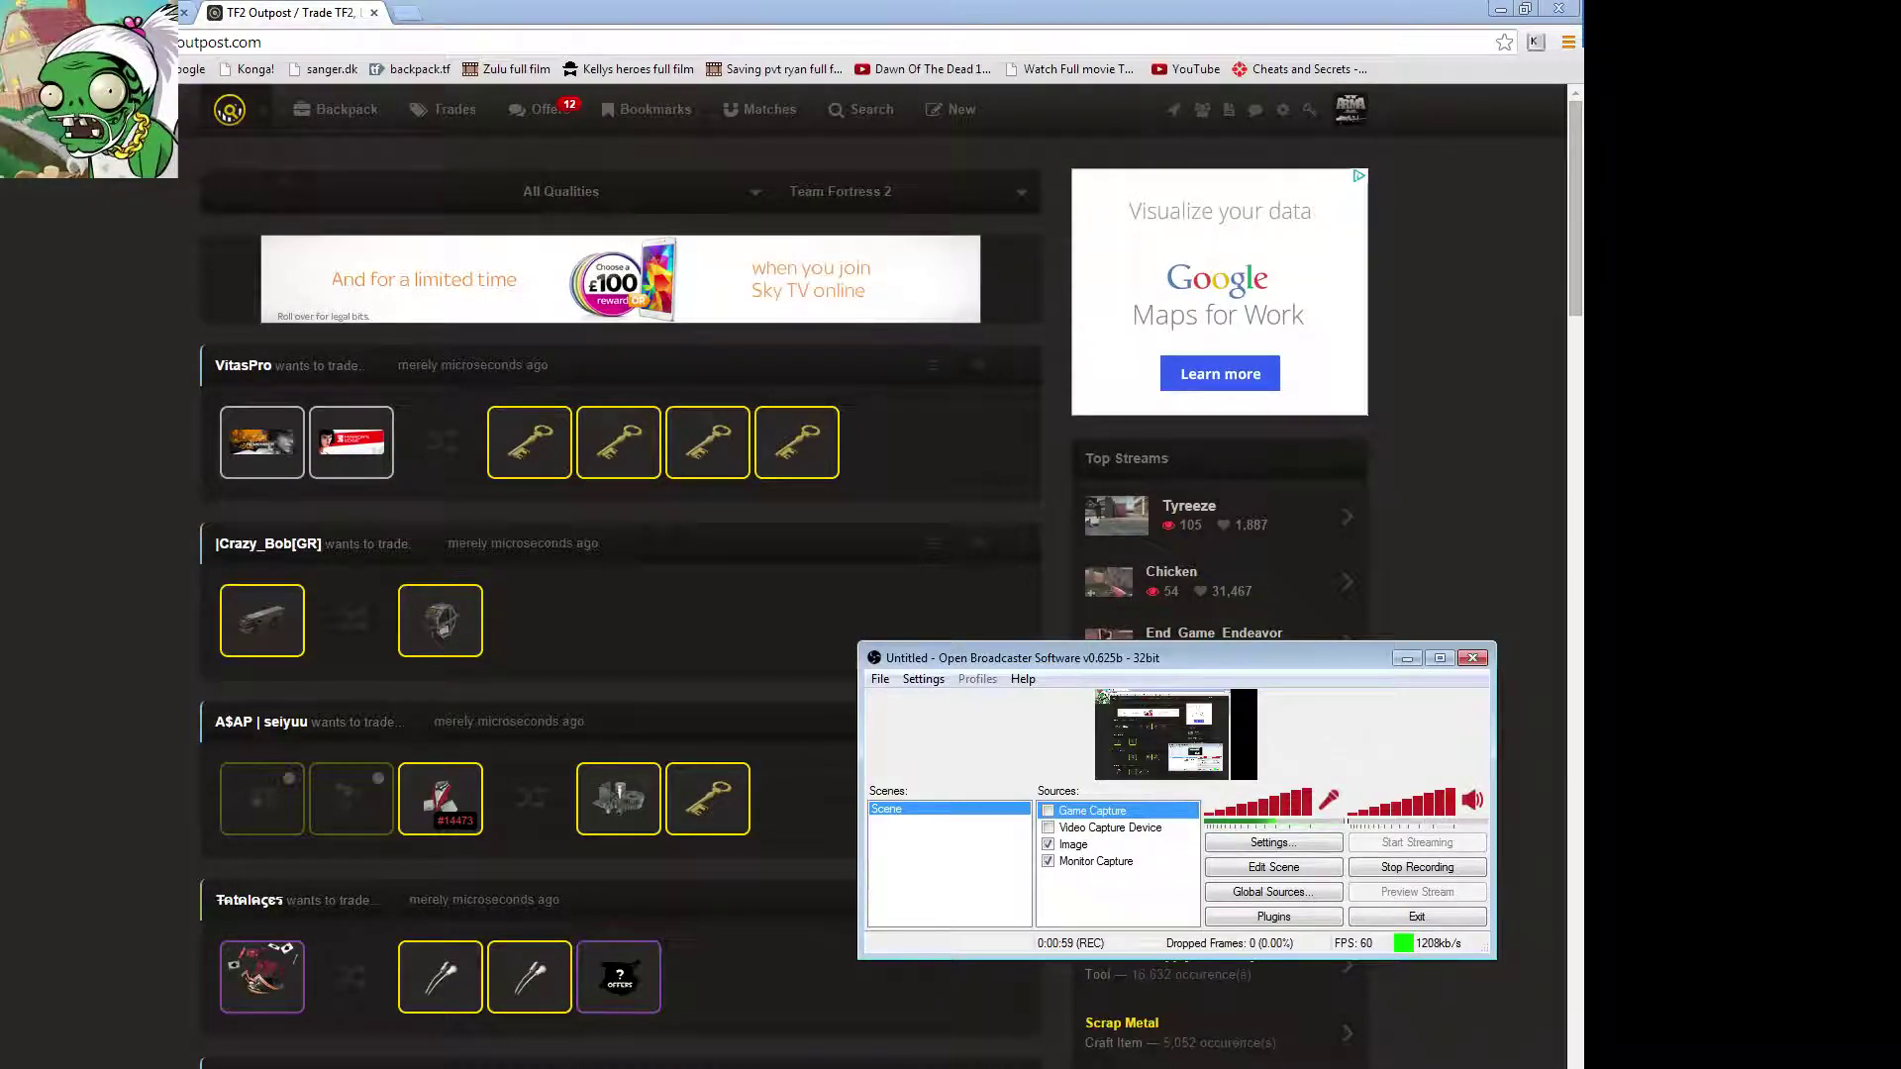